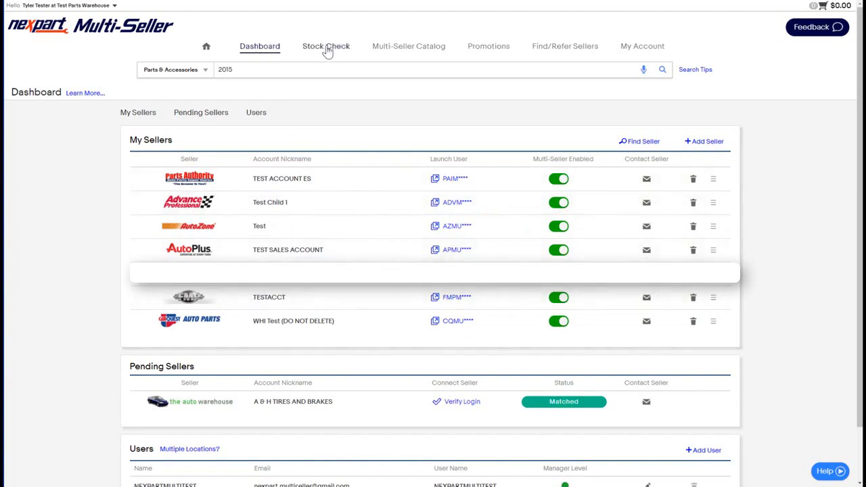
# Look up catalog suggestions for the vehicle 2015 Ford F-150 in the Parts & Accessories search
pyautogui.moveTo(327, 52)
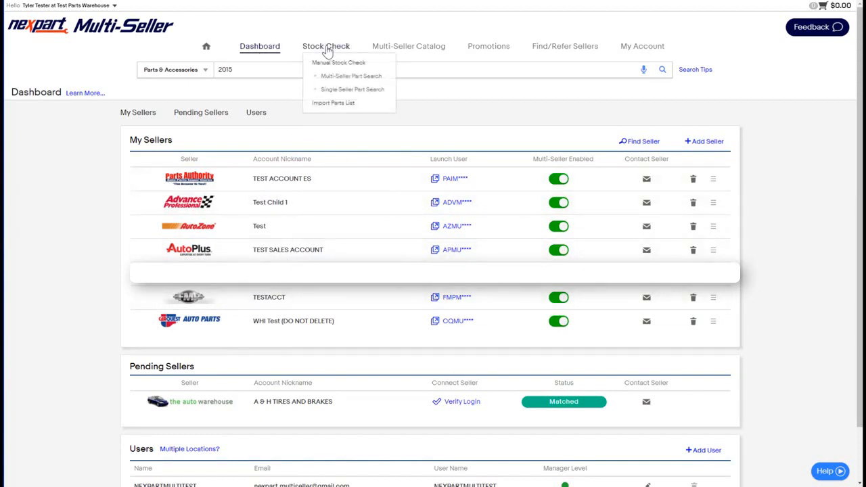
pyautogui.moveTo(396, 48)
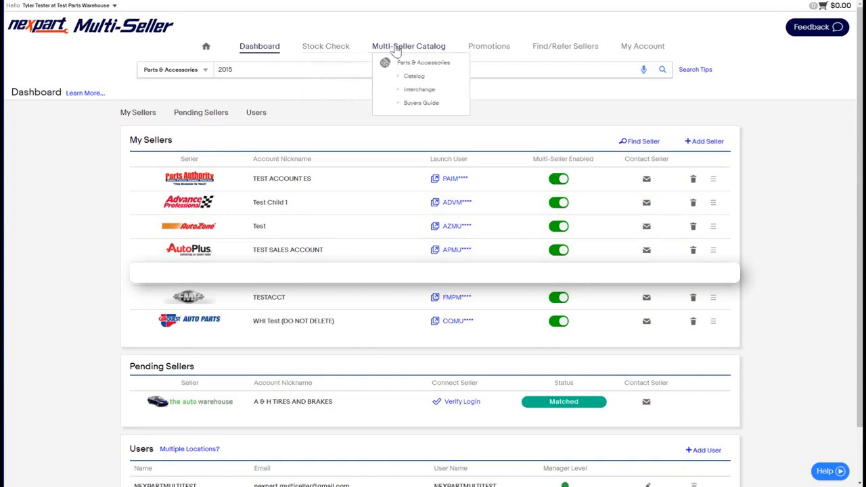
pyautogui.click(311, 71)
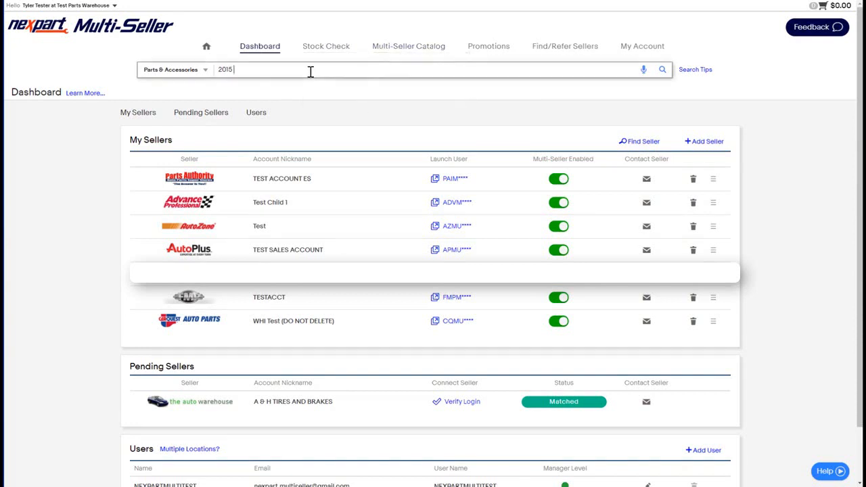
pyautogui.write('ford')
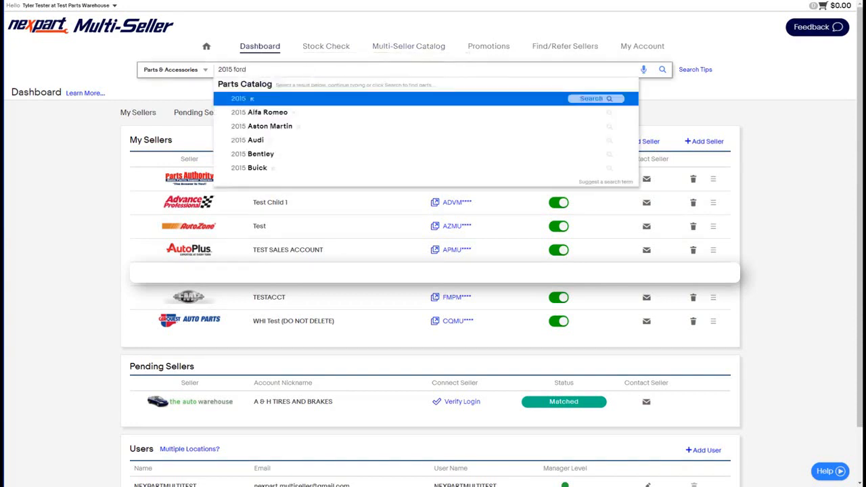
pyautogui.write(' f 150')
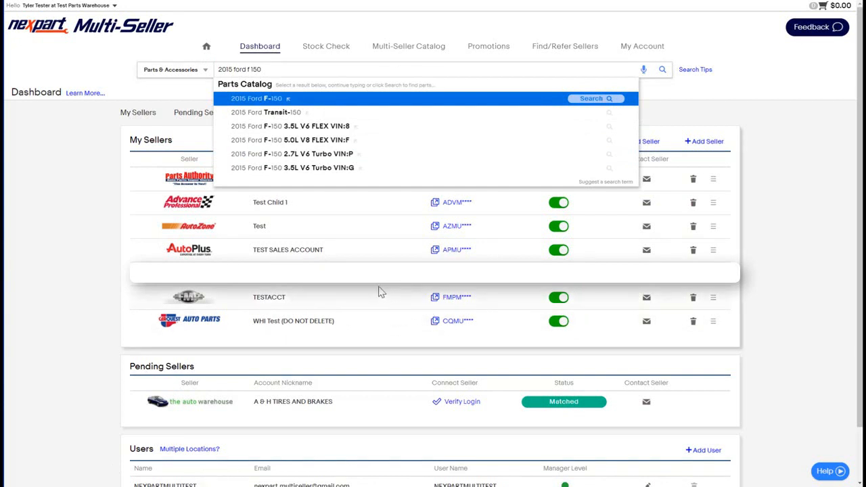
pyautogui.click(787, 270)
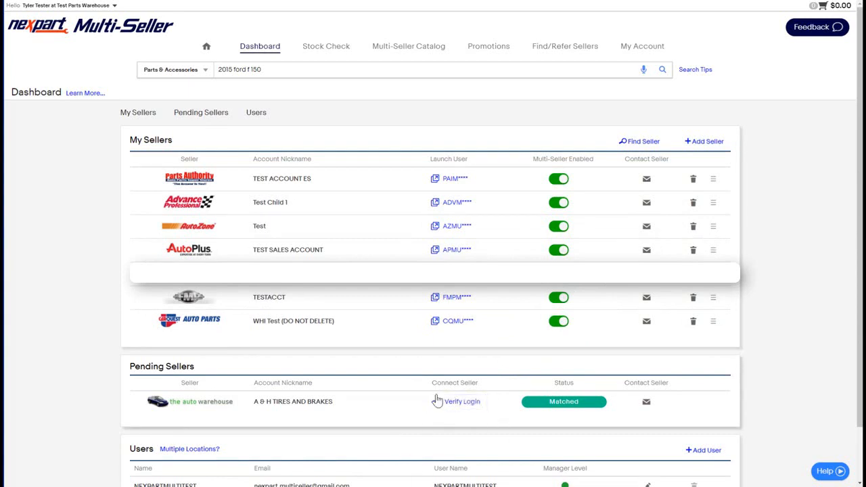
# Verify the login of the pending seller the auto warehouse with its account username and password
pyautogui.moveTo(447, 411)
pyautogui.moveTo(570, 405)
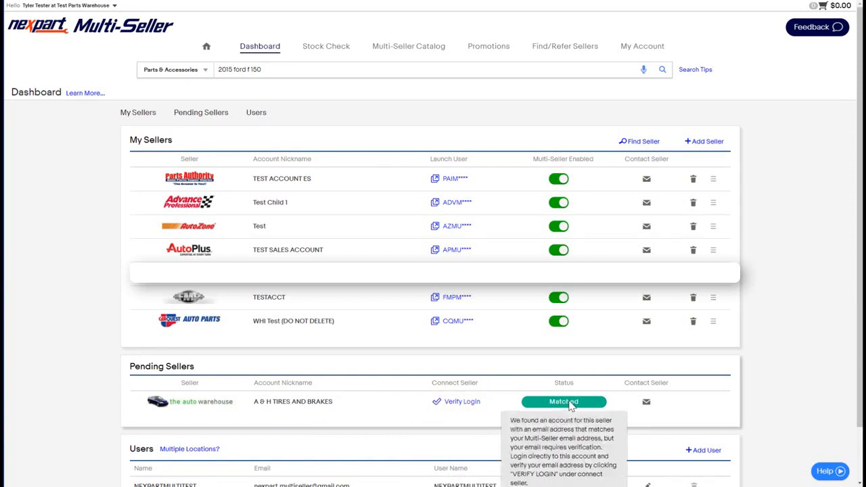
pyautogui.click(463, 404)
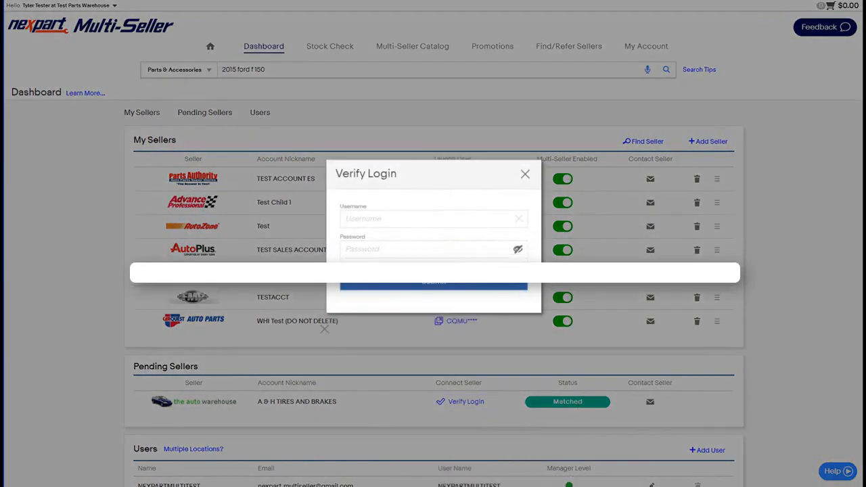
pyautogui.click(445, 219)
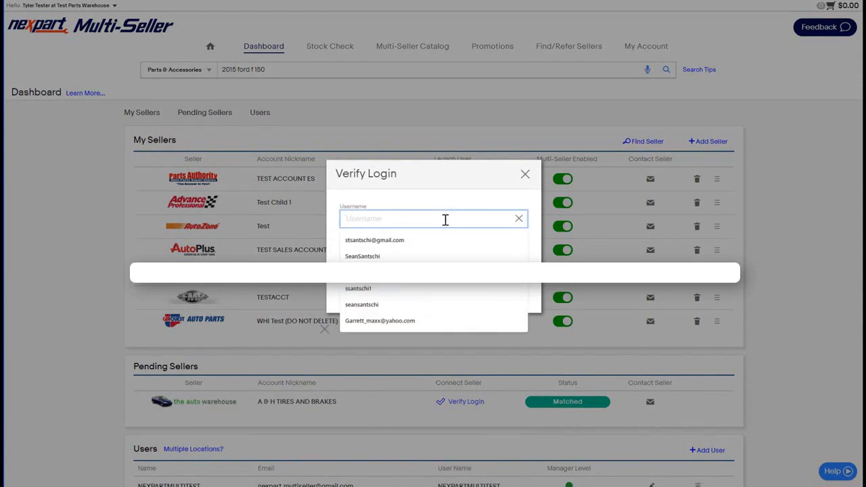
pyautogui.write('stsmultitest1')
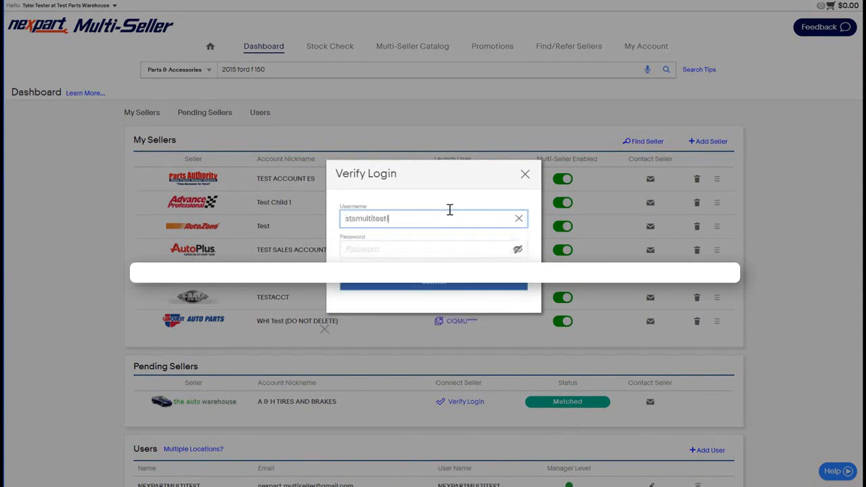
pyautogui.press('Tab')
pyautogui.write('•')
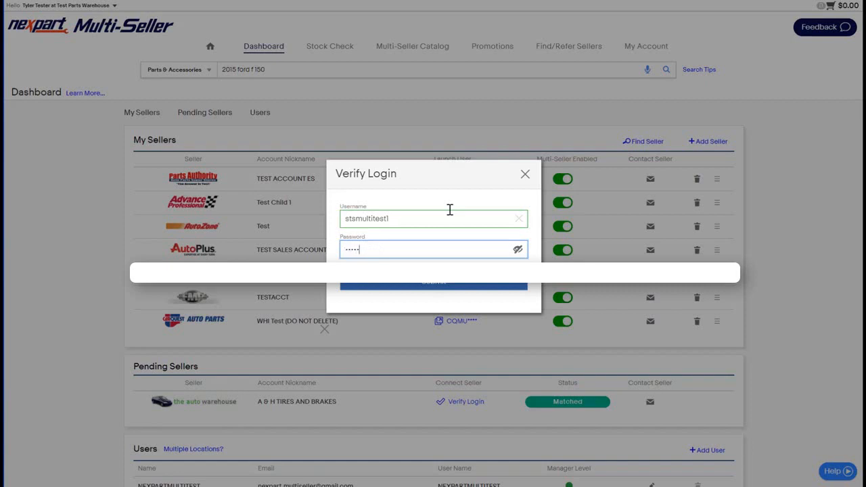
pyautogui.click(440, 286)
pyautogui.click(498, 289)
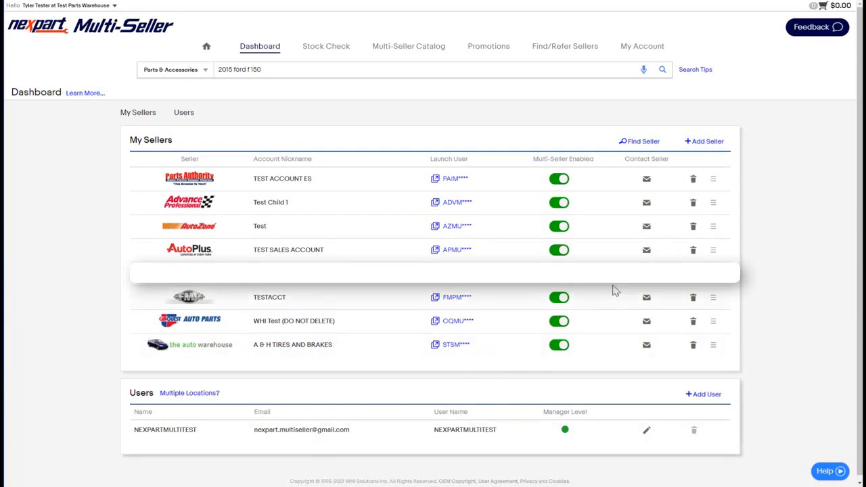
# Add another seller to My Sellers by submitting its account username and password, and close the confirmation
pyautogui.click(700, 143)
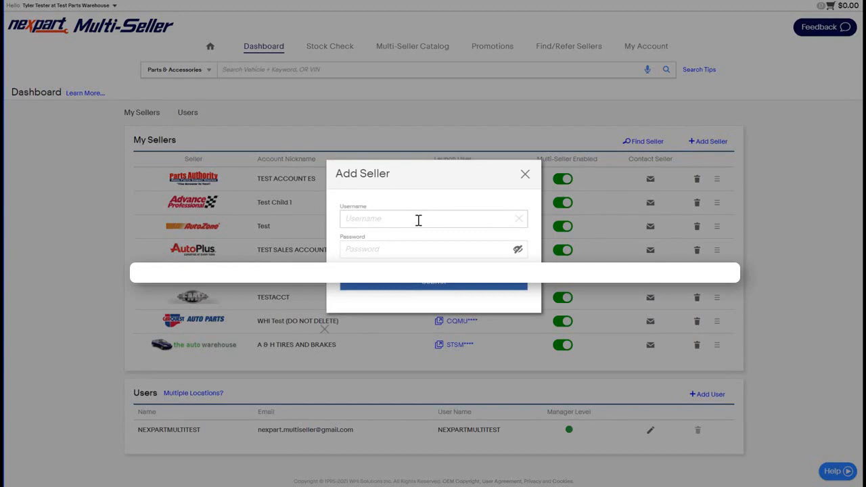
pyautogui.click(418, 221)
pyautogui.hotkey('ctrl', 'v')
pyautogui.click(392, 250)
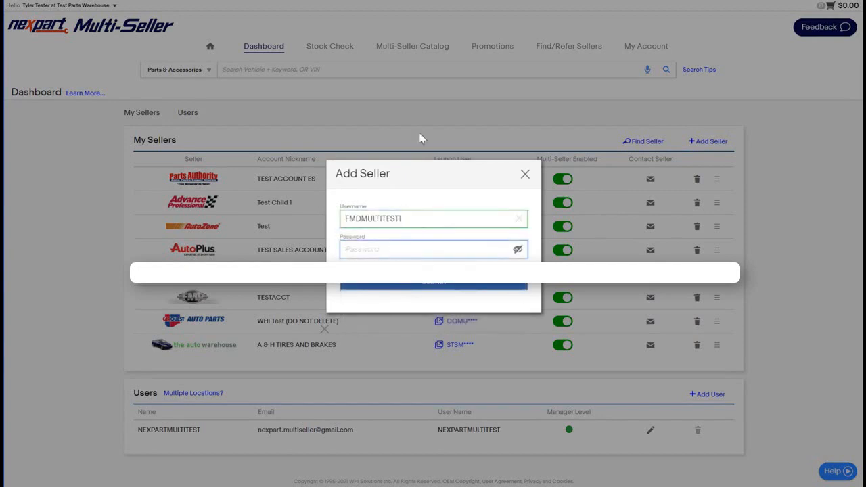
pyautogui.write('••••')
pyautogui.click(454, 284)
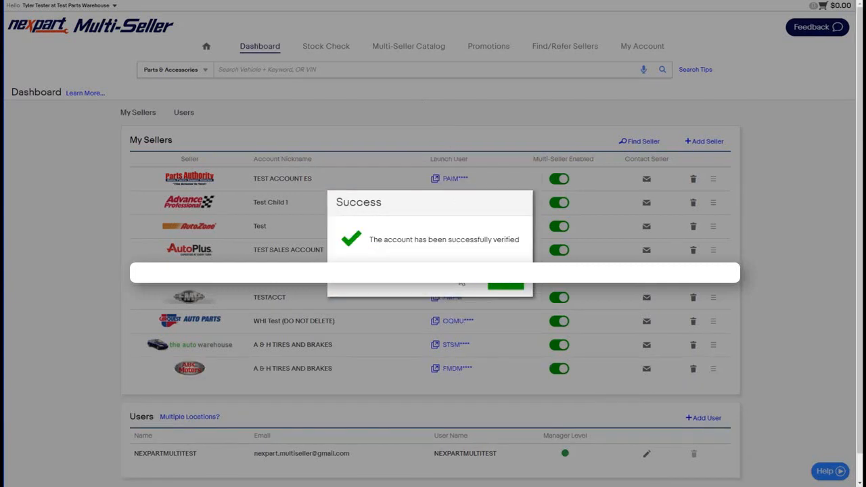
pyautogui.click(504, 287)
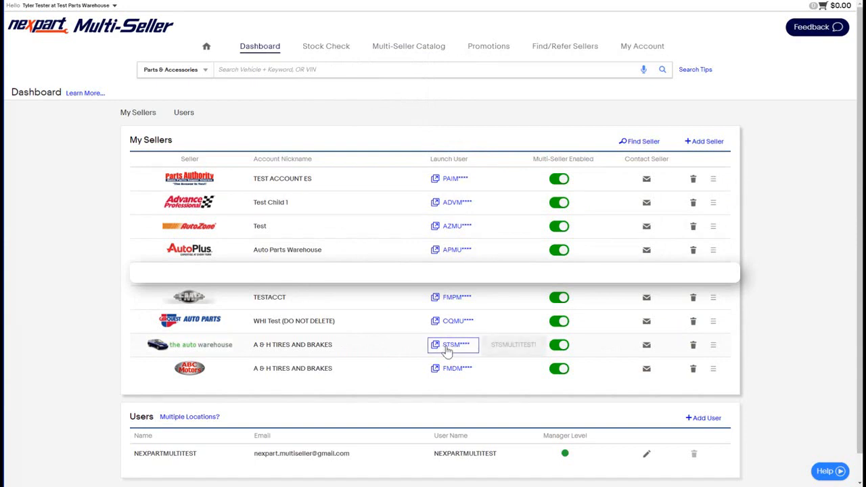
# Reorder My Sellers, moving AutoPlus and the fifth-listed seller up to just below Parts Authority
pyautogui.click(452, 252)
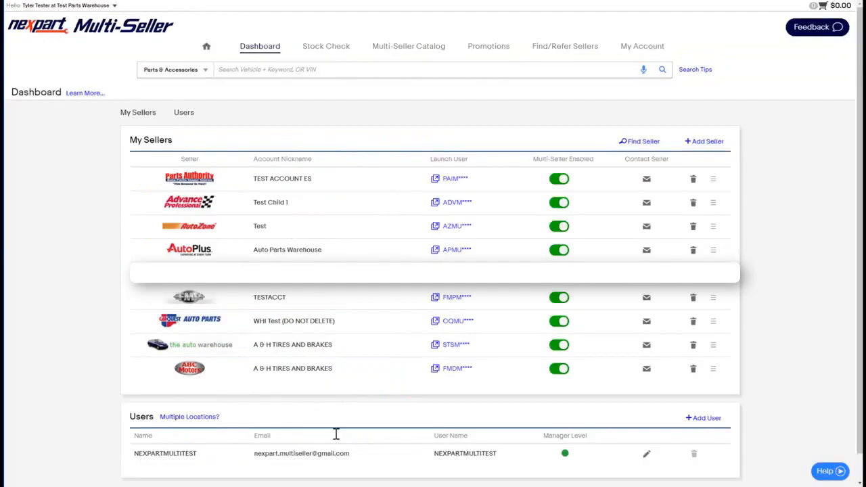
pyautogui.moveTo(371, 52)
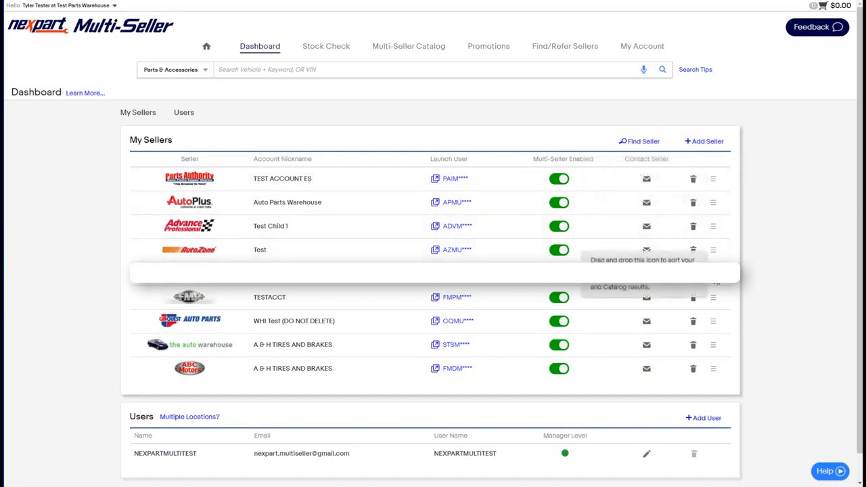
pyautogui.moveTo(714, 250); pyautogui.dragTo(714, 229)
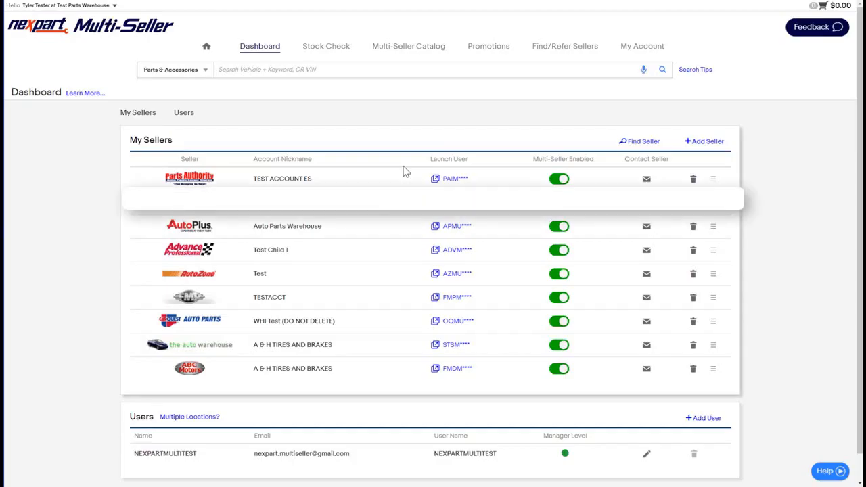
# Search the parts catalog for an air filter for the 2015 Ford F-150 3.5L V6 FLEX VIN:8
pyautogui.moveTo(401, 49)
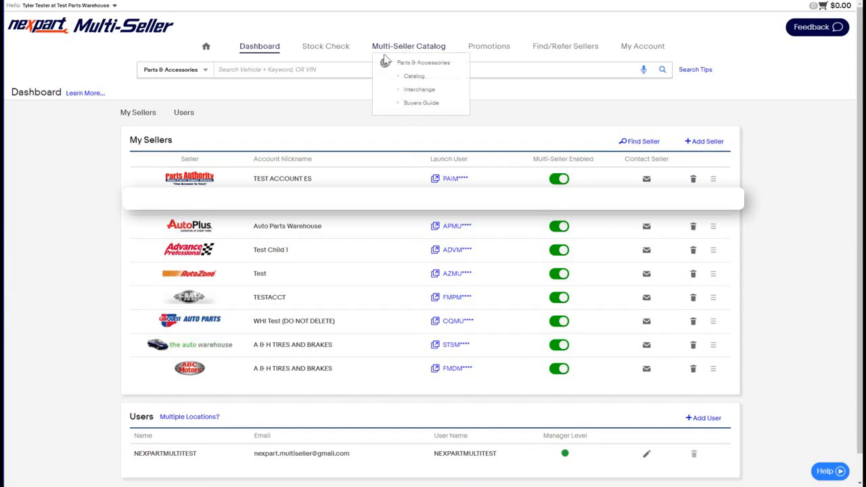
pyautogui.click(340, 72)
pyautogui.write('2015 Ford F-150 3.5L V6 FLEX VIN:8')
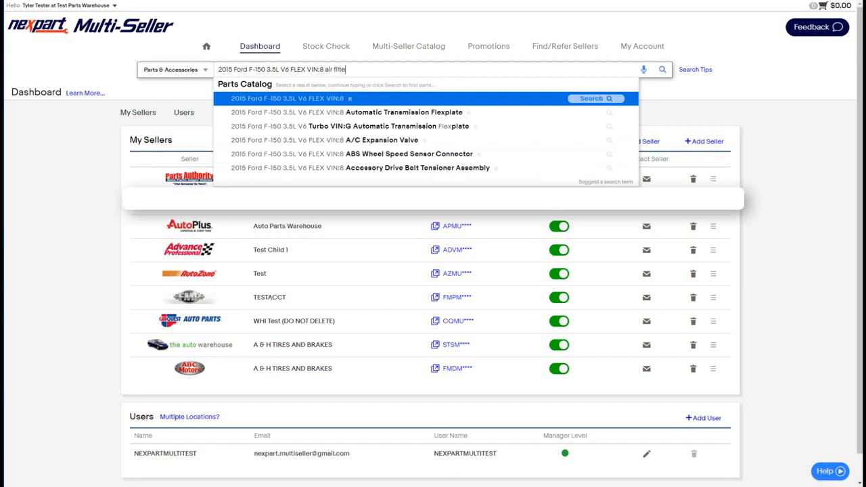
pyautogui.click(359, 100)
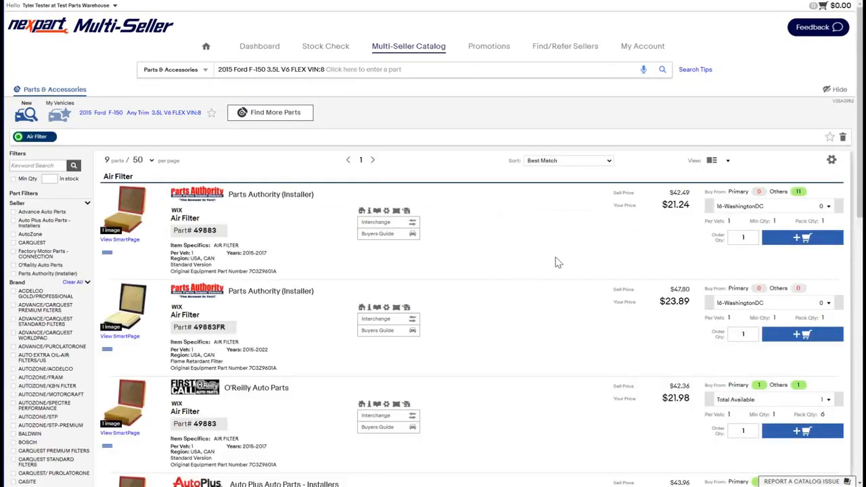
# Add the WIX 49883 air filters offered by Parts Authority and O'Reilly Auto Parts to the cart
pyautogui.scroll(-5, 516, 313)
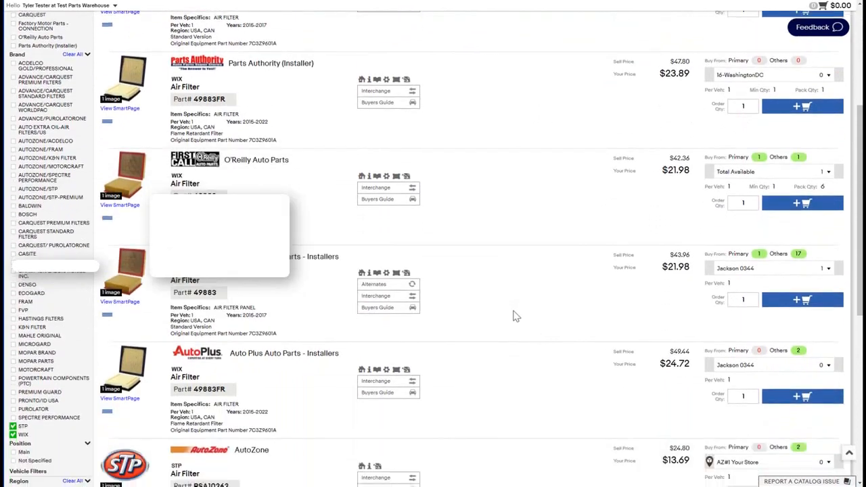
pyautogui.scroll(5, 514, 317)
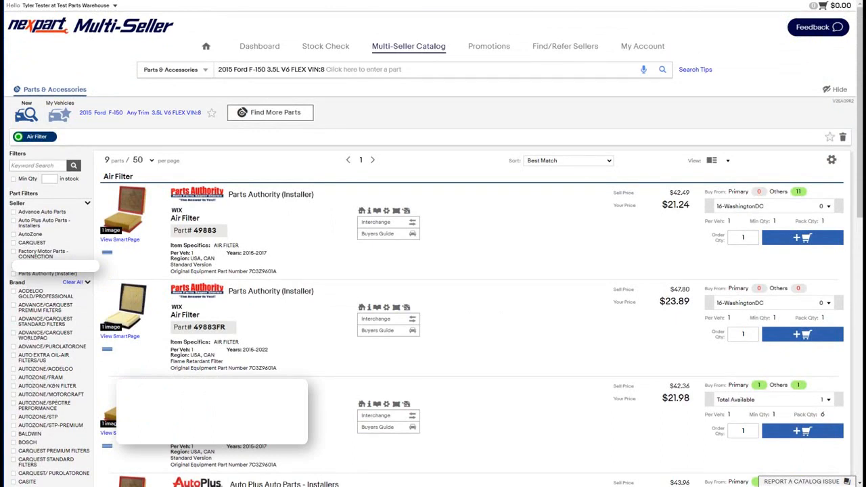
pyautogui.click(787, 245)
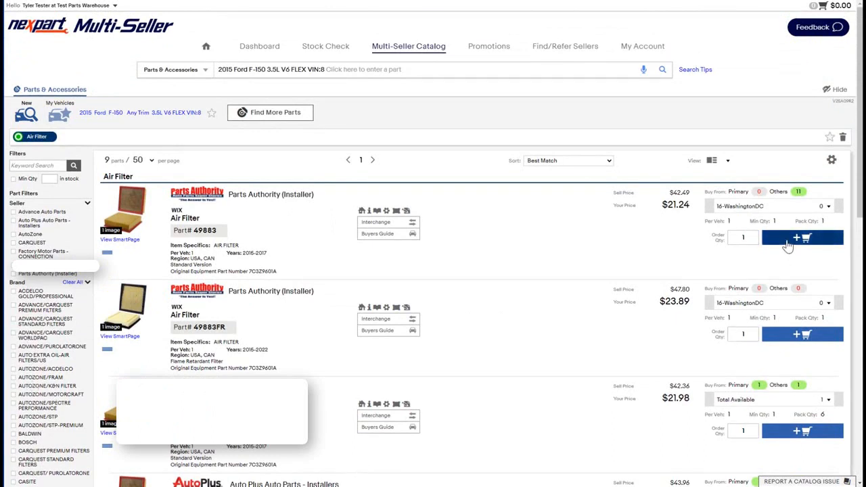
pyautogui.click(804, 433)
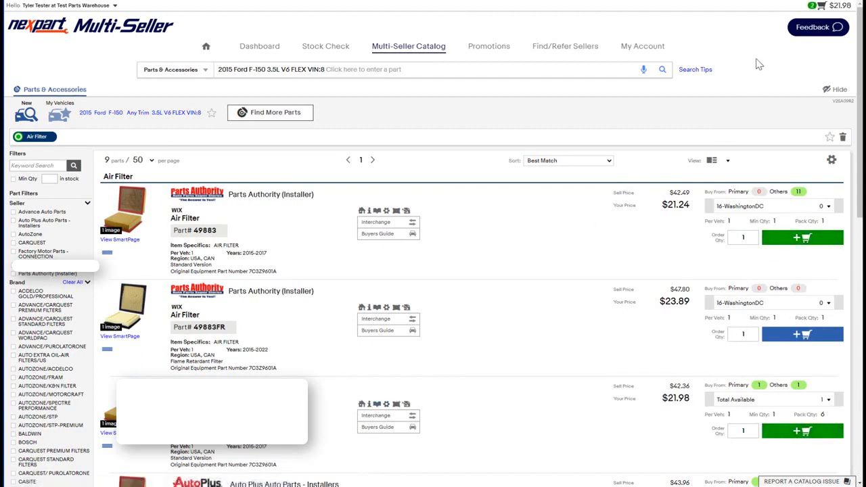
pyautogui.moveTo(838, 9)
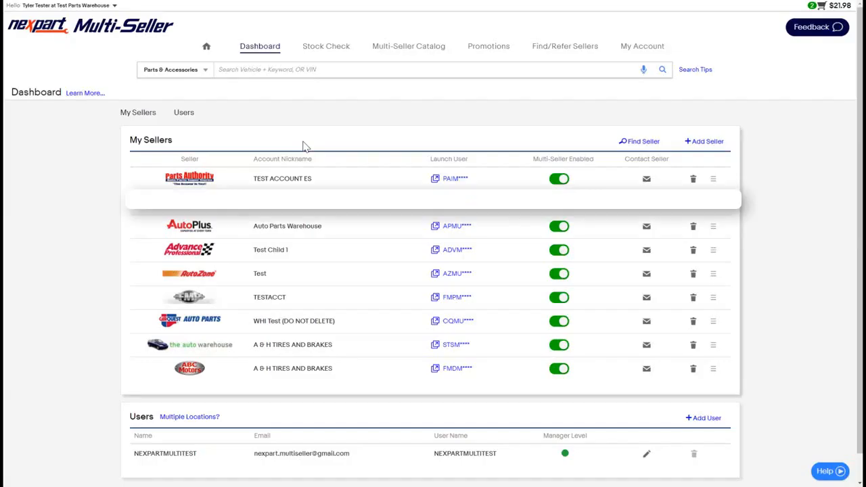
# Open a single-seller stock check with AutoZone as the vendor
pyautogui.click(321, 51)
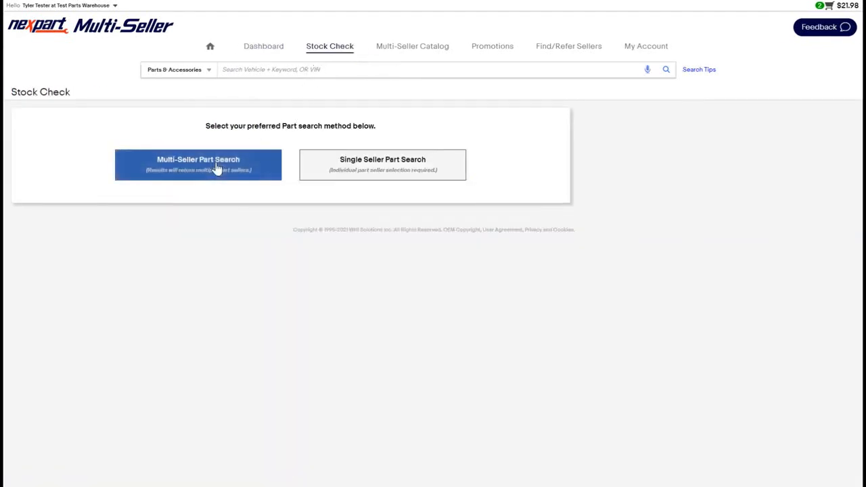
pyautogui.click(391, 172)
pyautogui.click(330, 148)
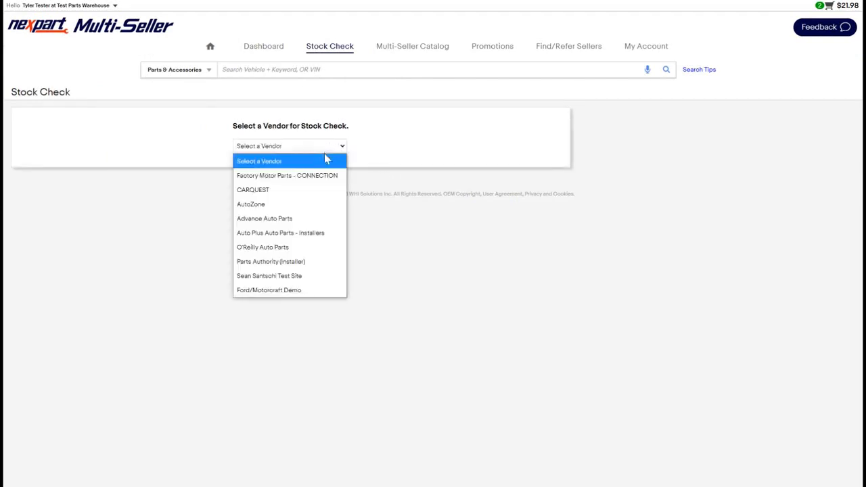
pyautogui.click(325, 204)
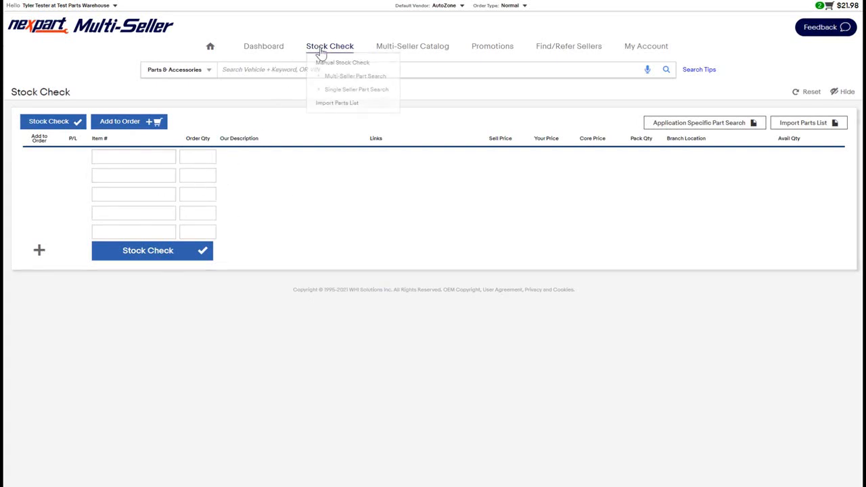
# Run a multi-seller part search stock check for part number 51515
pyautogui.click(318, 62)
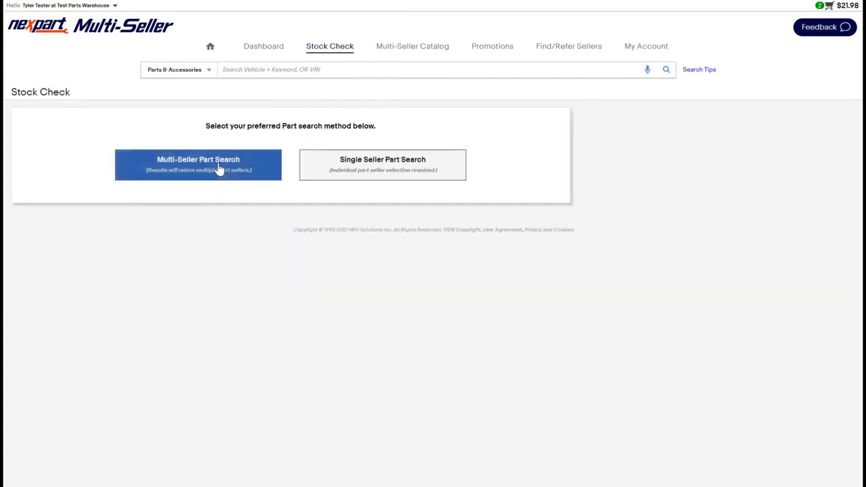
pyautogui.click(218, 169)
pyautogui.write('51515')
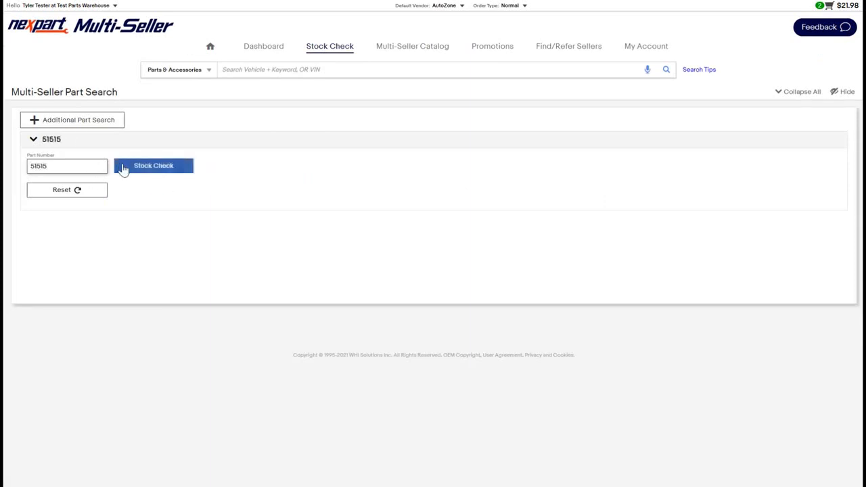
pyautogui.click(125, 171)
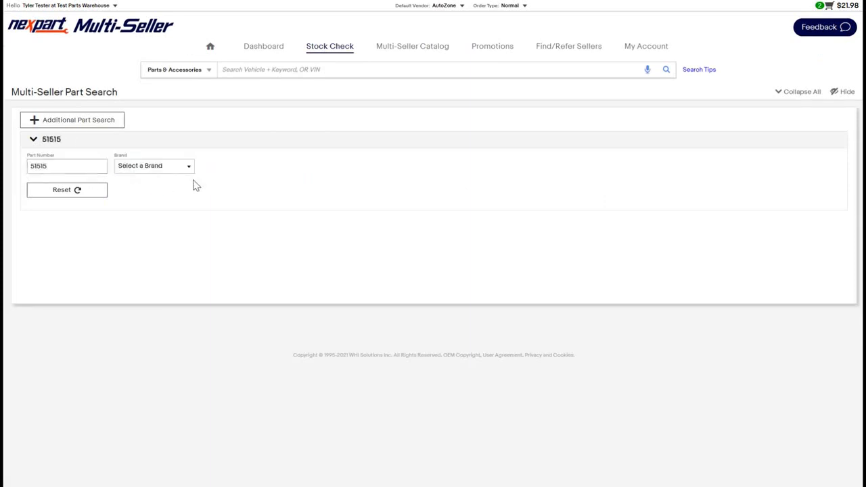
# Narrow the 51515 stock check to the WIX brand and the Engine Oil Filter part type
pyautogui.click(184, 175)
pyautogui.scroll(-3, 151, 278)
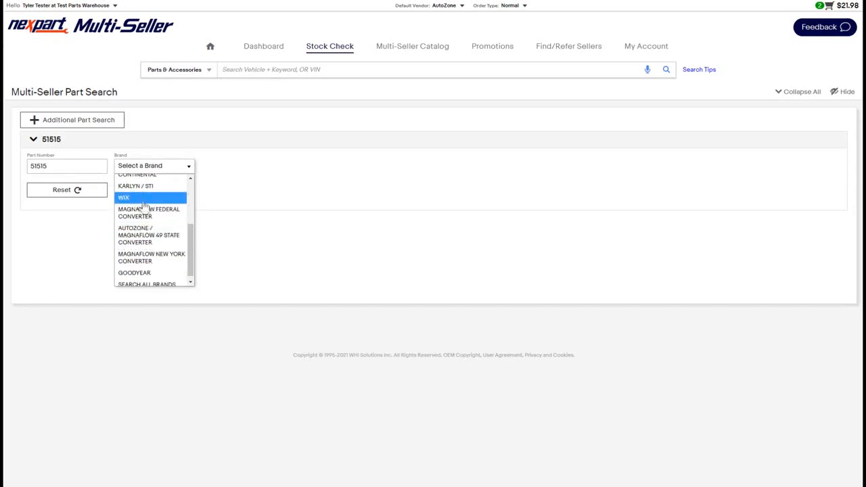
pyautogui.click(143, 198)
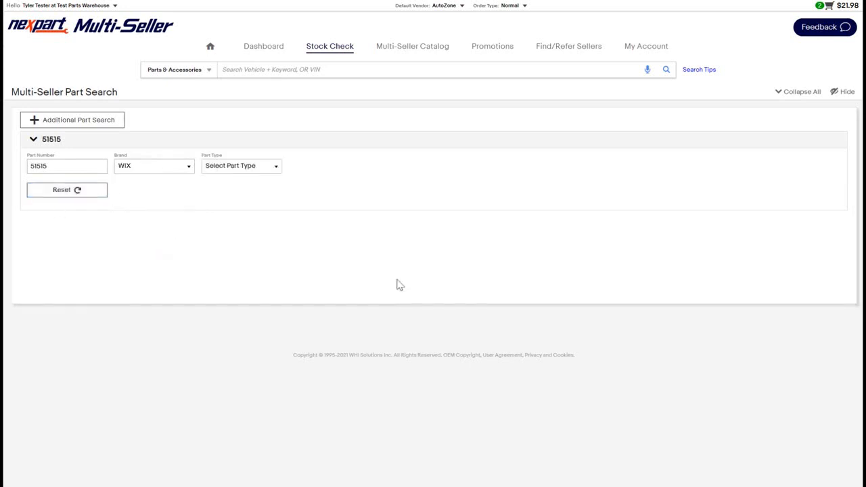
pyautogui.click(277, 168)
pyautogui.click(231, 205)
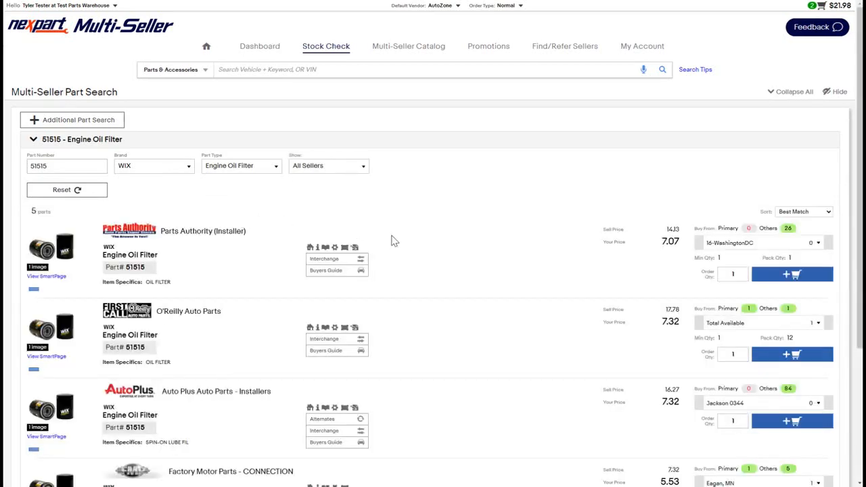
# Add one WIX 51515 engine oil filter offered by O'Reilly Auto Parts to the cart
pyautogui.scroll(-3, 433, 251)
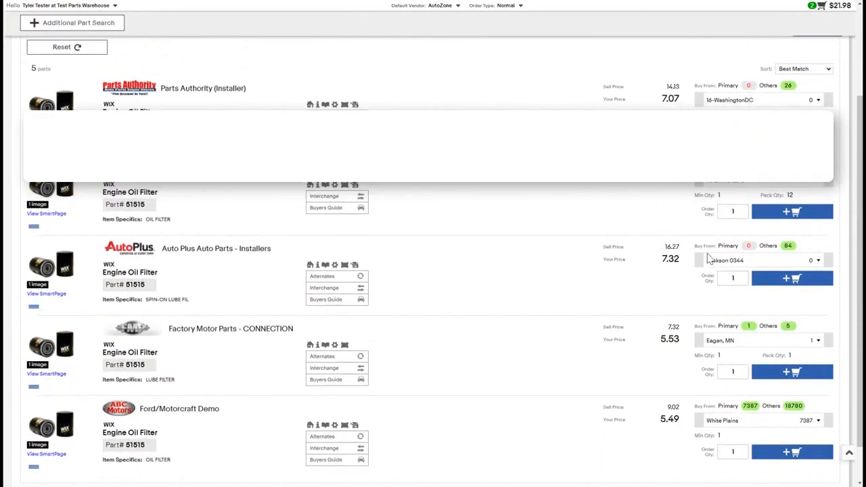
pyautogui.click(803, 215)
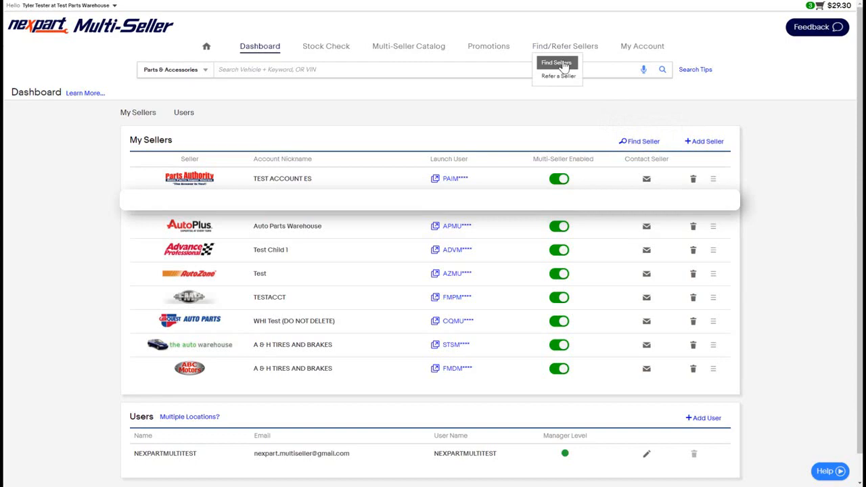
# Find the AutoNation OE/AM Site seller, request an account with it, and continue to send the connection request
pyautogui.click(563, 65)
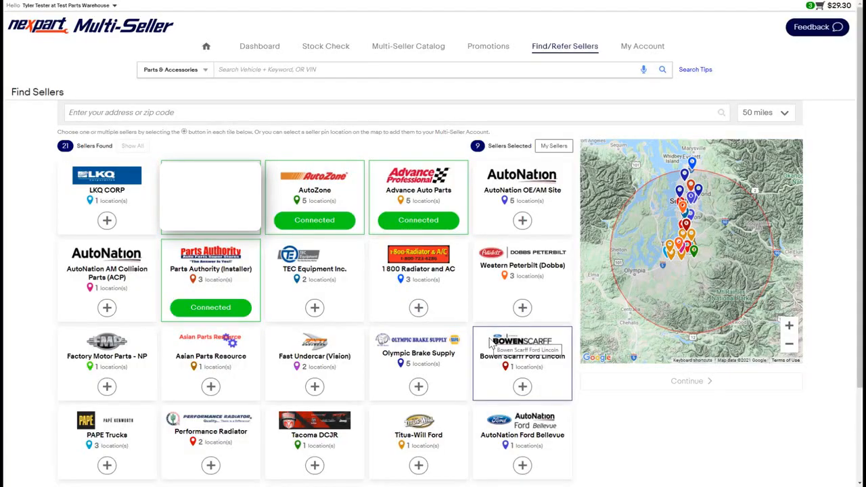
pyautogui.click(522, 221)
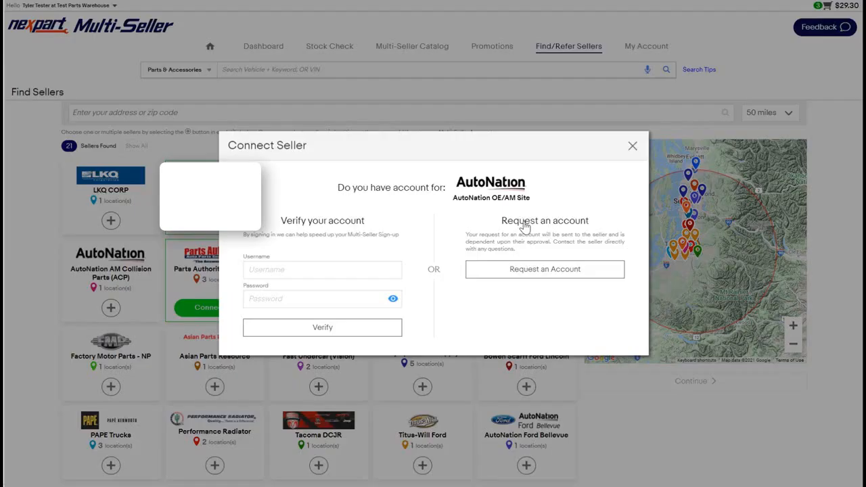
pyautogui.click(335, 267)
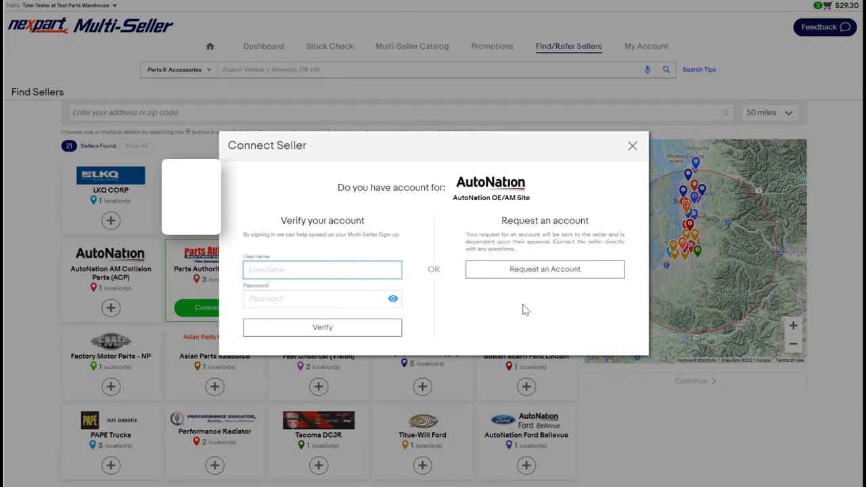
pyautogui.click(539, 274)
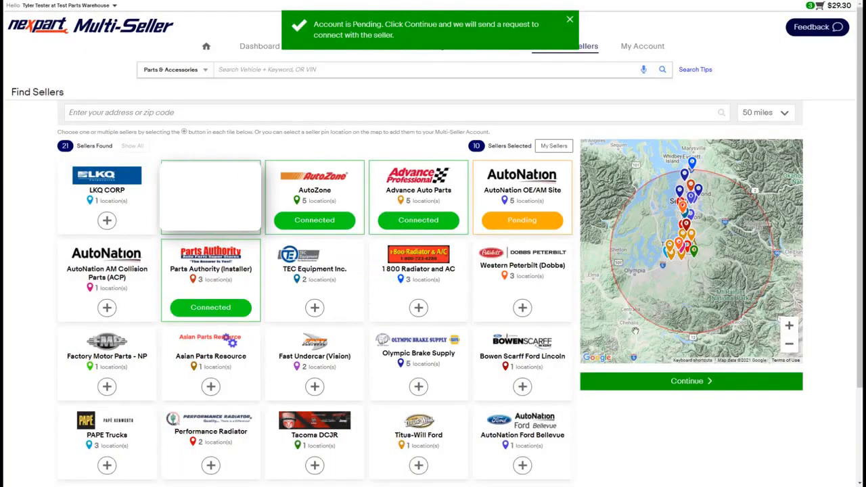
pyautogui.click(674, 381)
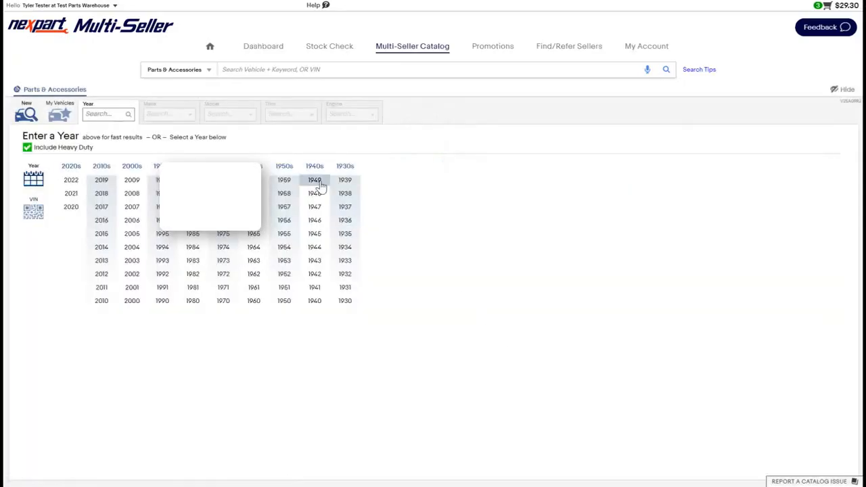
# Return to the Dashboard and review the connected sellers and the Pending Sellers section
pyautogui.click(275, 49)
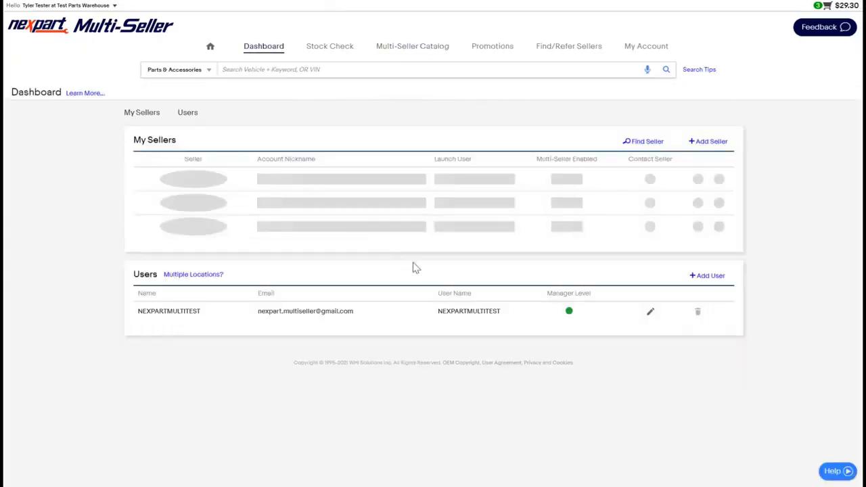
pyautogui.scroll(-1, 363, 291)
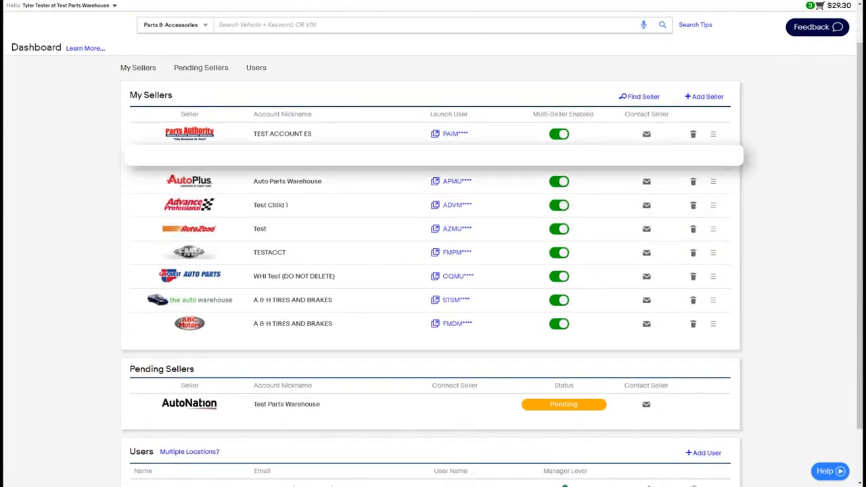
pyautogui.scroll(1, 433, 271)
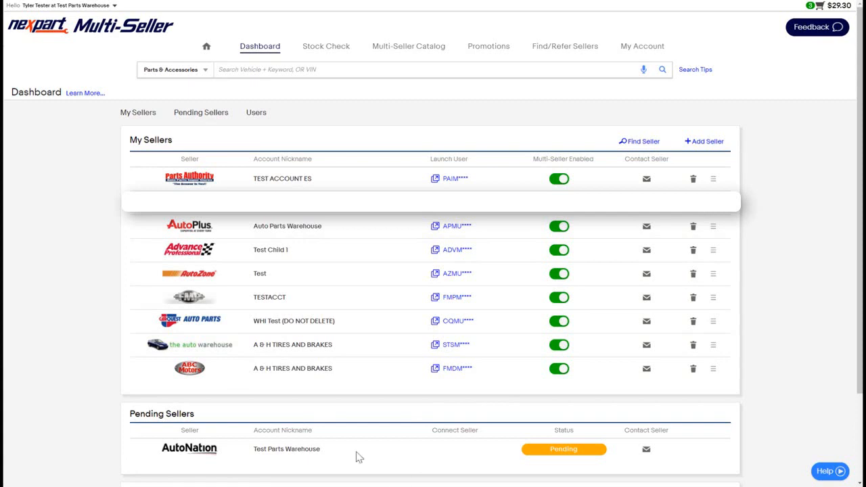
pyautogui.scroll(-1, 477, 419)
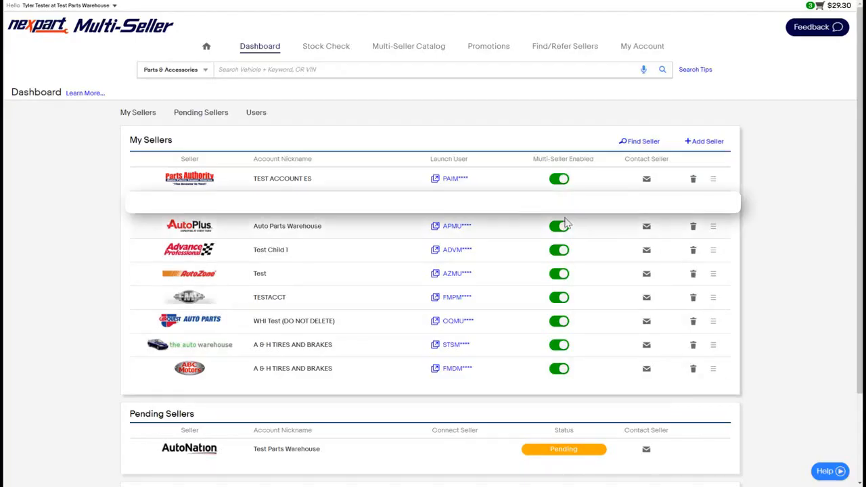
# View the form for adding a user to the account and close it without submitting
pyautogui.scroll(-3, 528, 284)
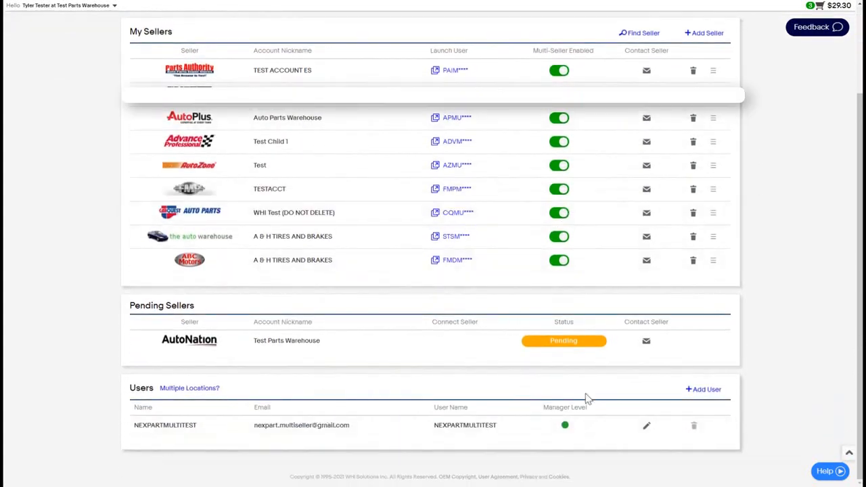
pyautogui.click(702, 390)
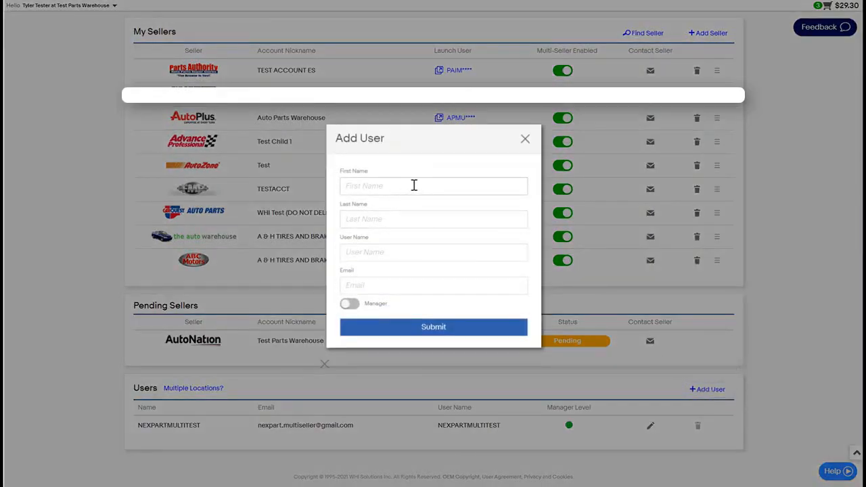
pyautogui.click(525, 139)
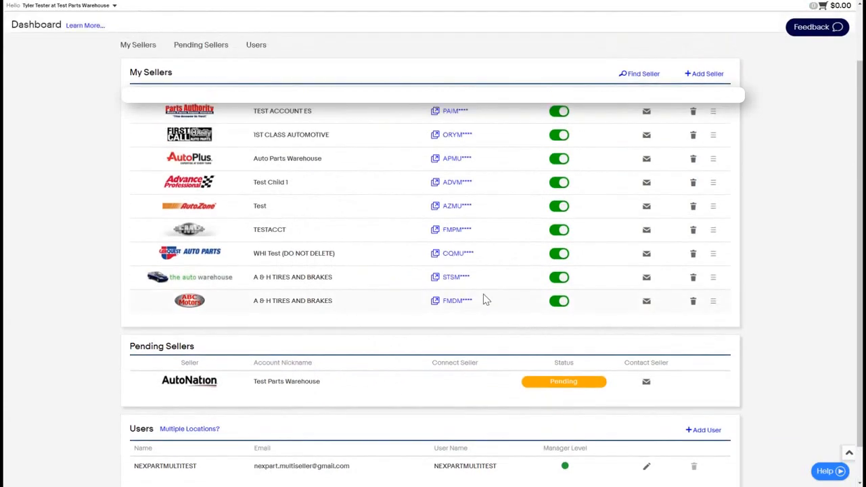
# View the account's Saved Orders list
pyautogui.click(642, 47)
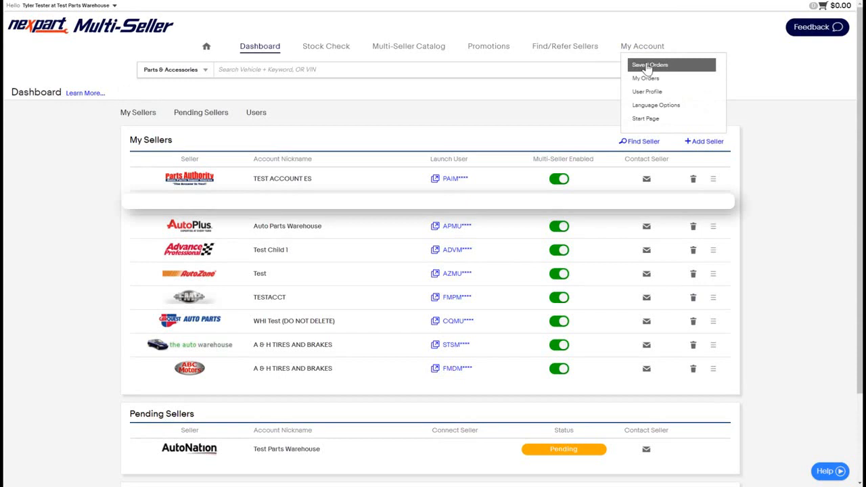
pyautogui.click(648, 66)
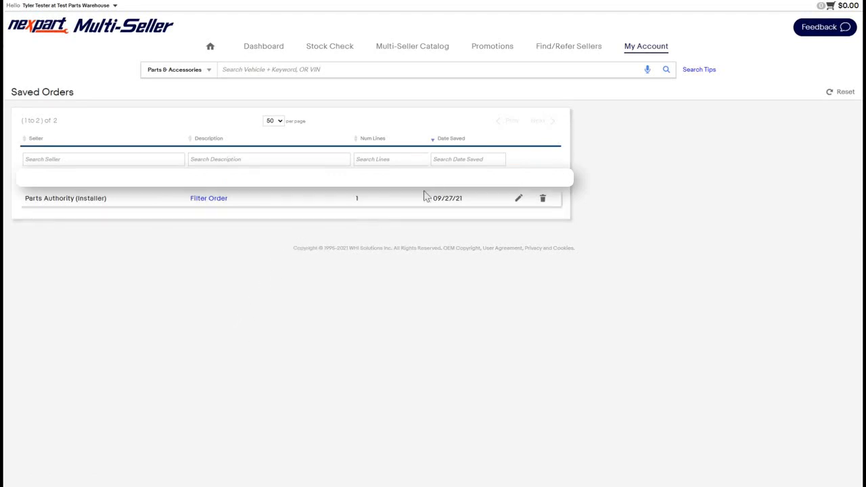
# Open My Orders and choose AutoZone (Test) as the seller whose orders are shown
pyautogui.click(643, 51)
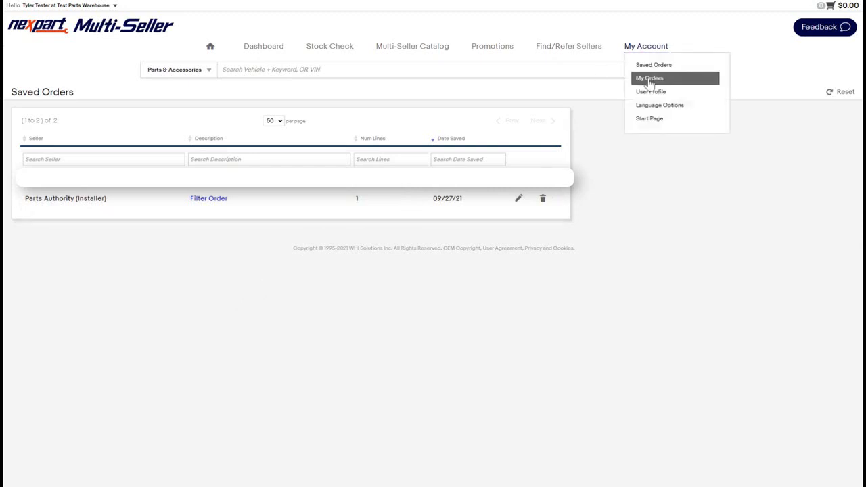
pyautogui.click(650, 80)
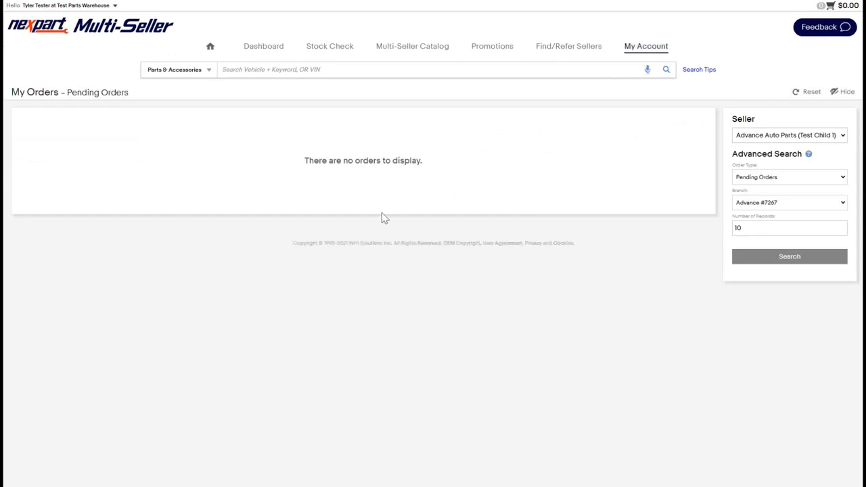
pyautogui.click(759, 136)
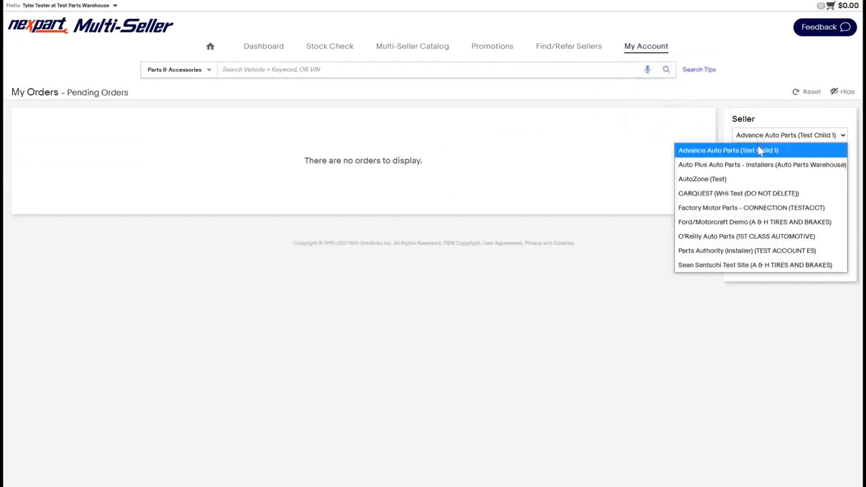
pyautogui.click(754, 178)
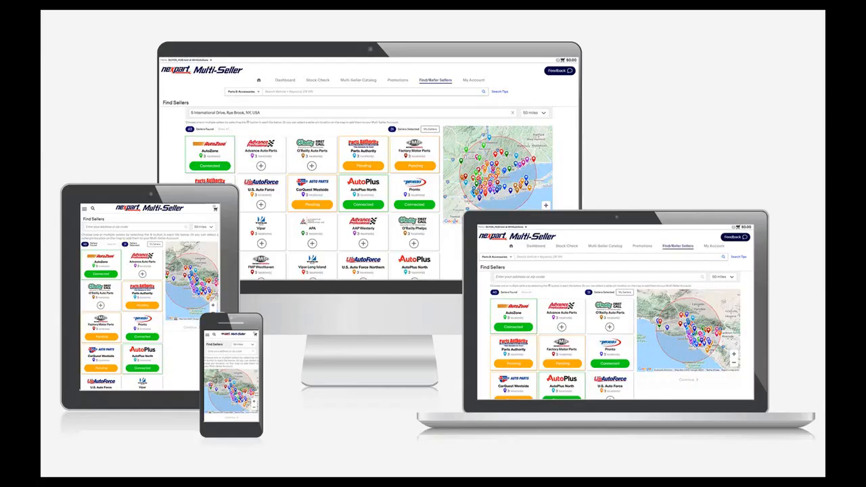